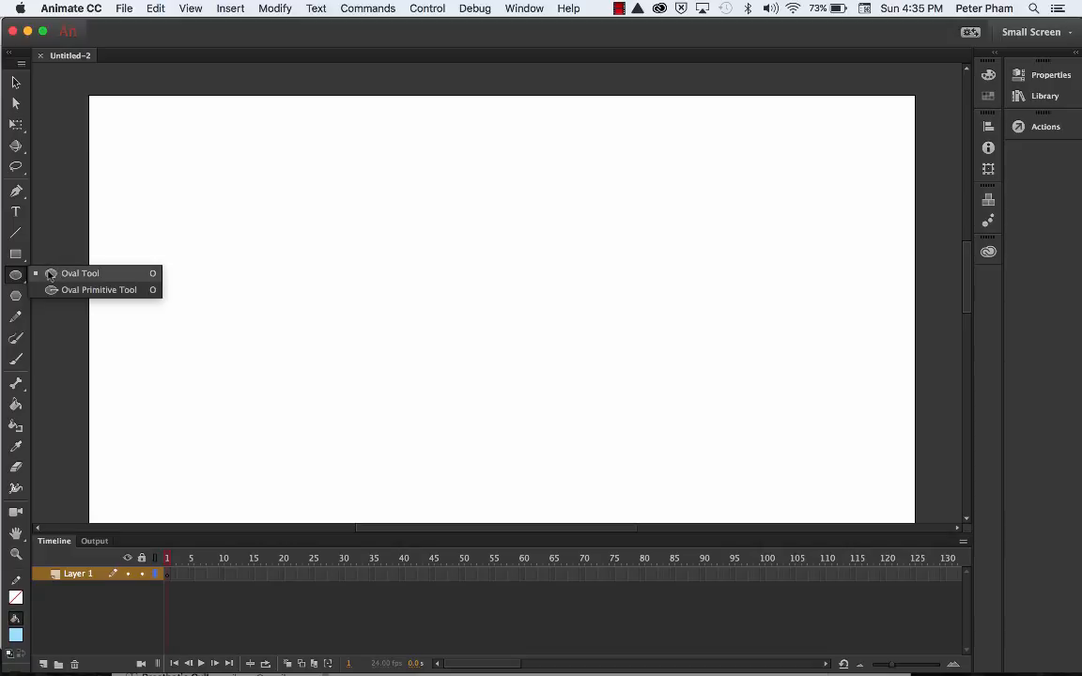
# Draw a light-blue circle without an outline in the stage's upper-left corner using the Oval tool
pyautogui.click(53, 273)
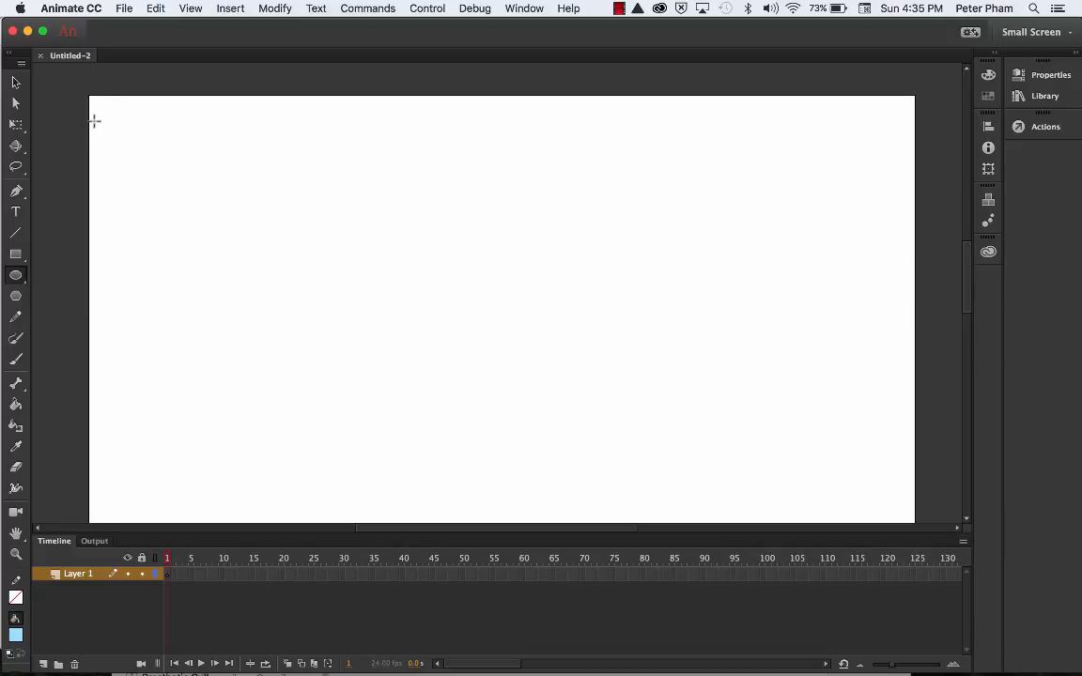
pyautogui.moveTo(96, 121); pyautogui.dragTo(212, 232)
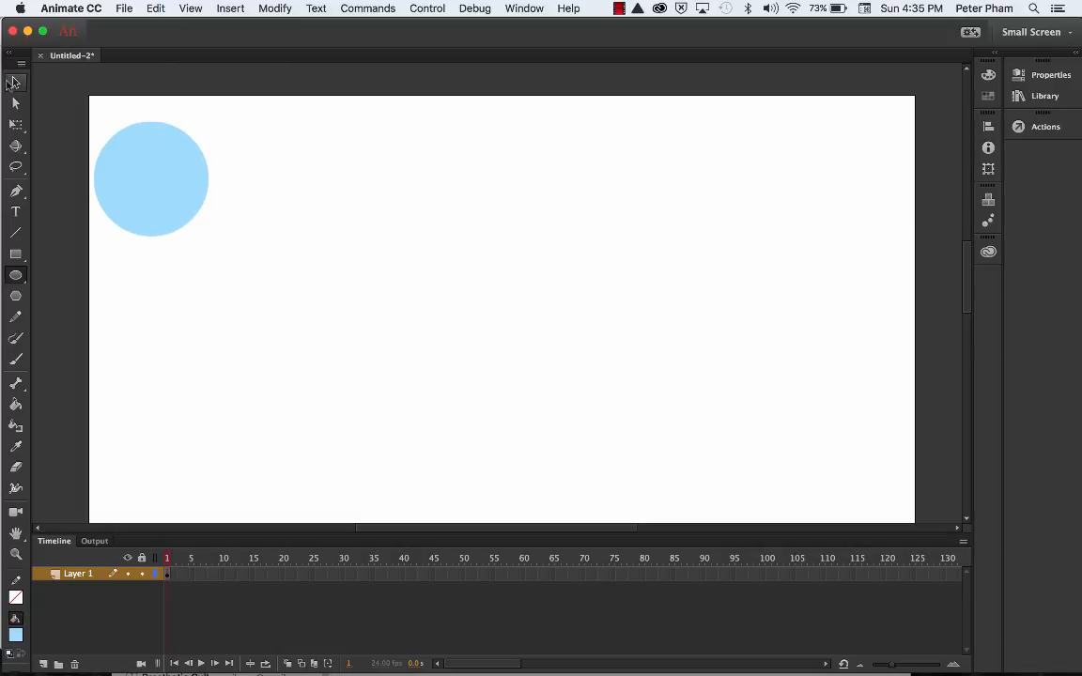
# Convert the circle to a Graphic symbol named ball and place it across the stage's left edge, near the top
pyautogui.click(15, 82)
pyautogui.click(155, 191)
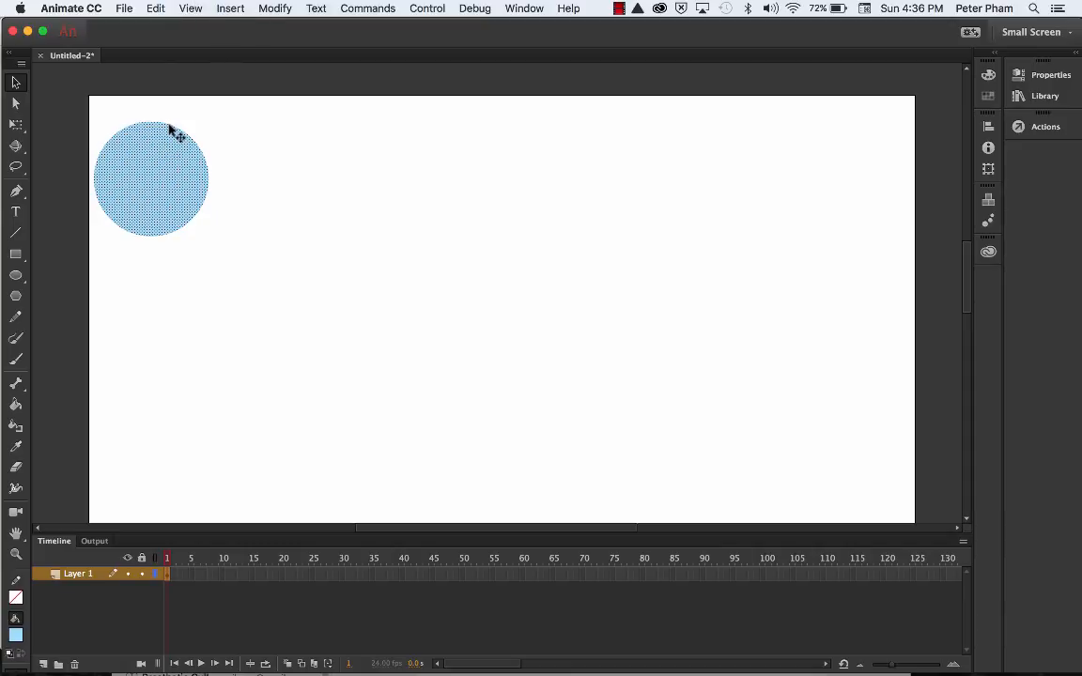
pyautogui.click(275, 8)
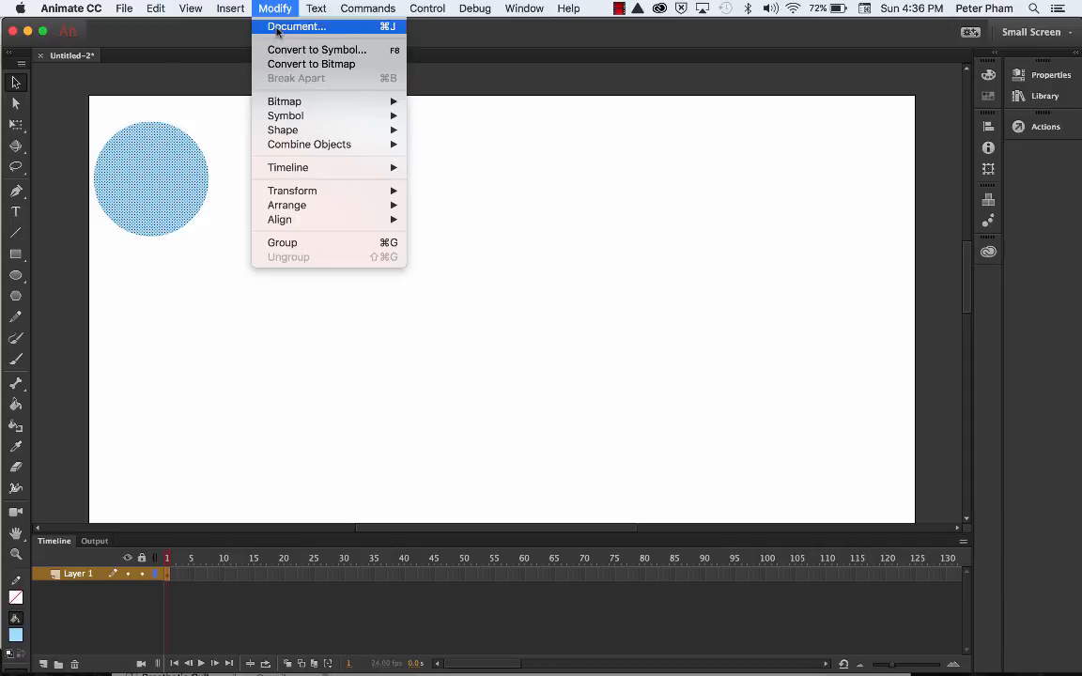
pyautogui.click(278, 49)
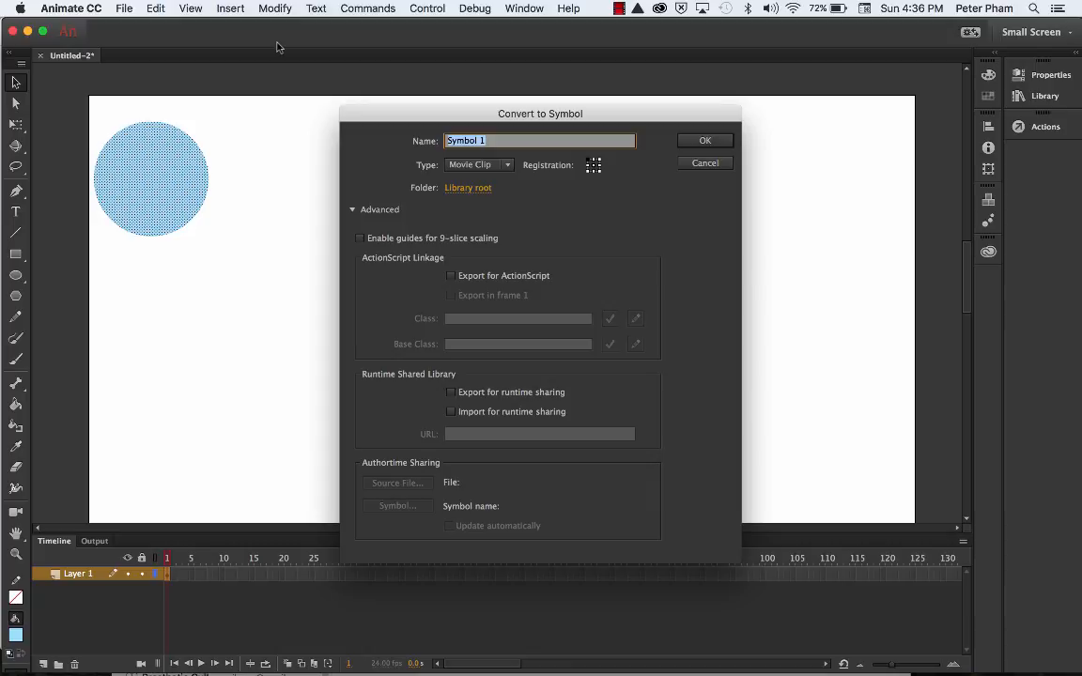
pyautogui.write('ball')
pyautogui.click(500, 167)
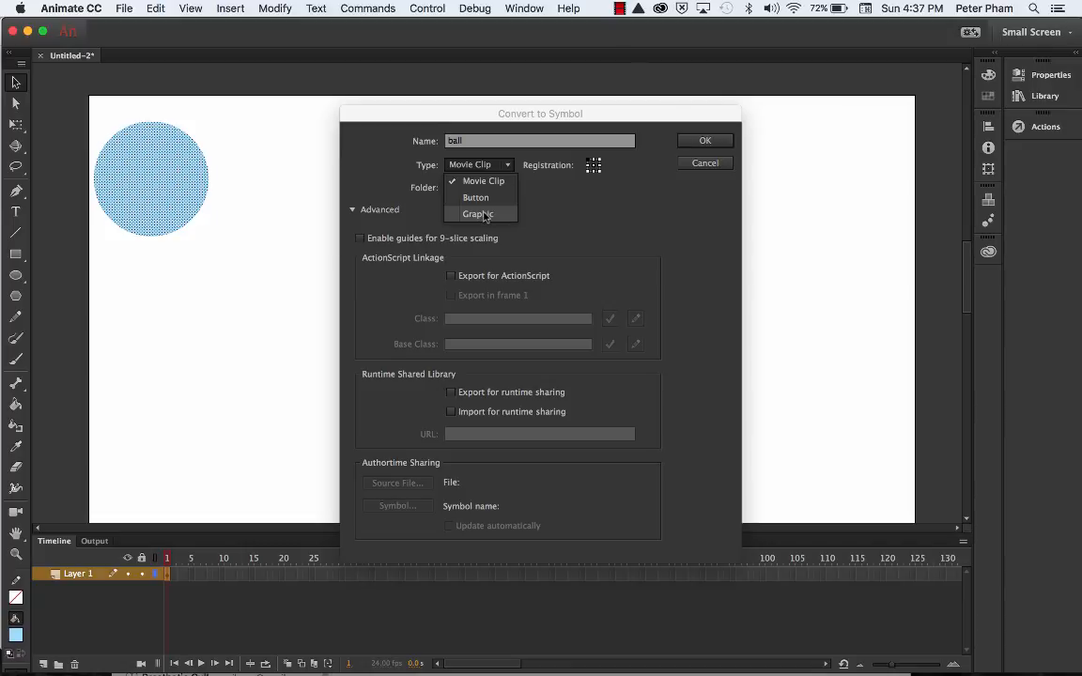
pyautogui.click(478, 214)
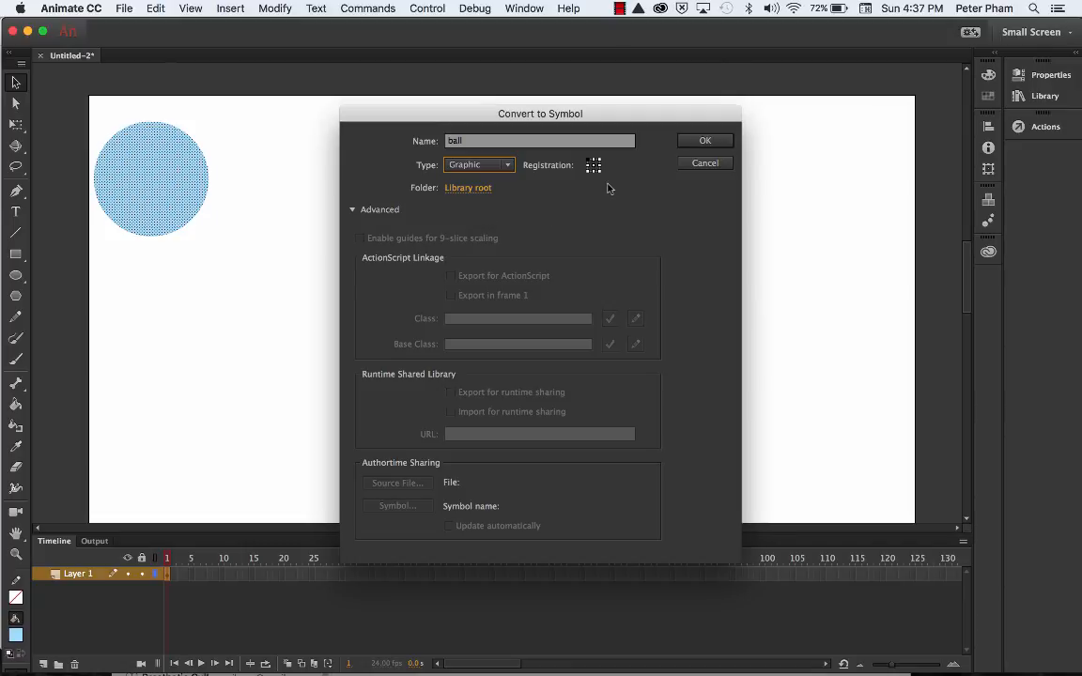
pyautogui.click(700, 141)
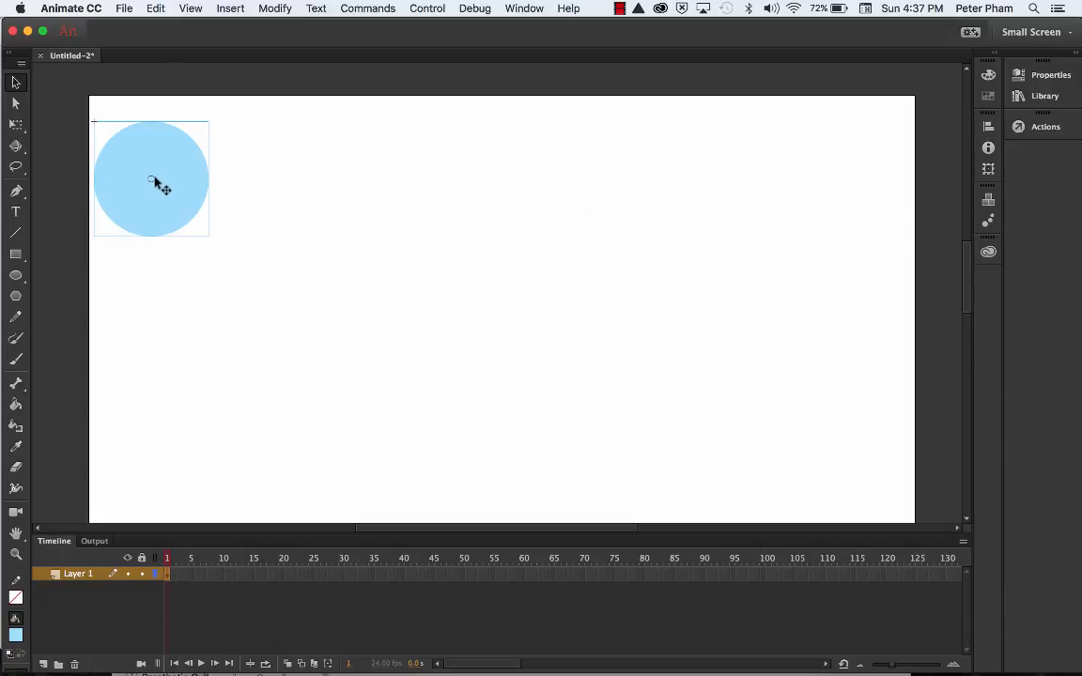
pyautogui.moveTo(153, 181); pyautogui.dragTo(113, 169)
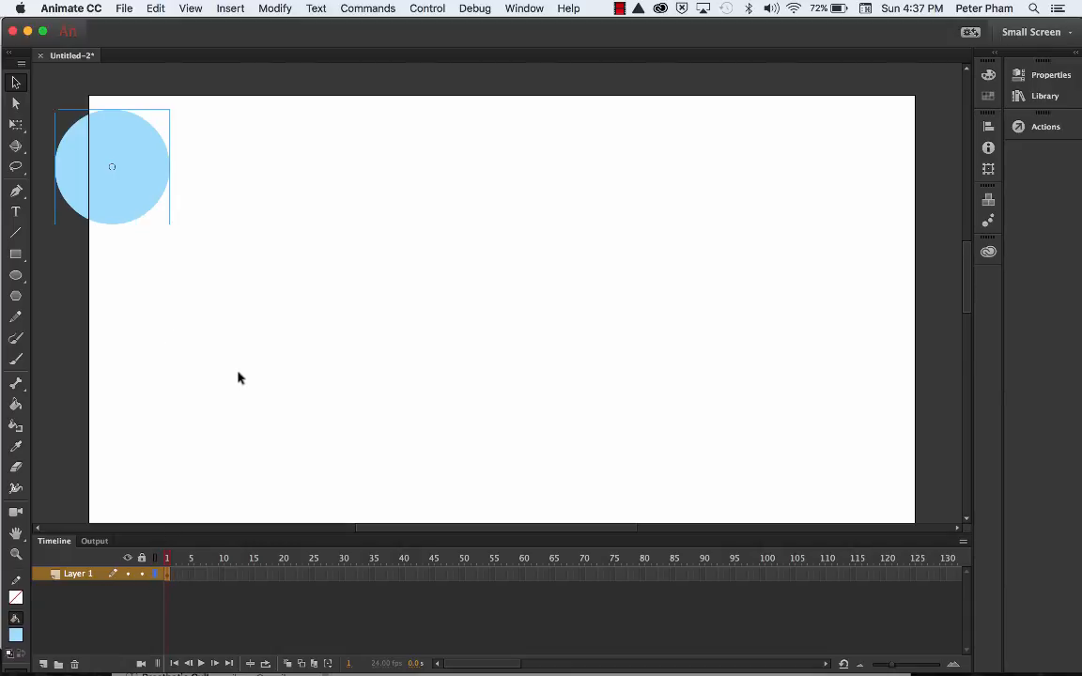
# Insert a keyframe at frame 10 and move the ball down to the bottom of the visible stage, about a third across
pyautogui.click(224, 574)
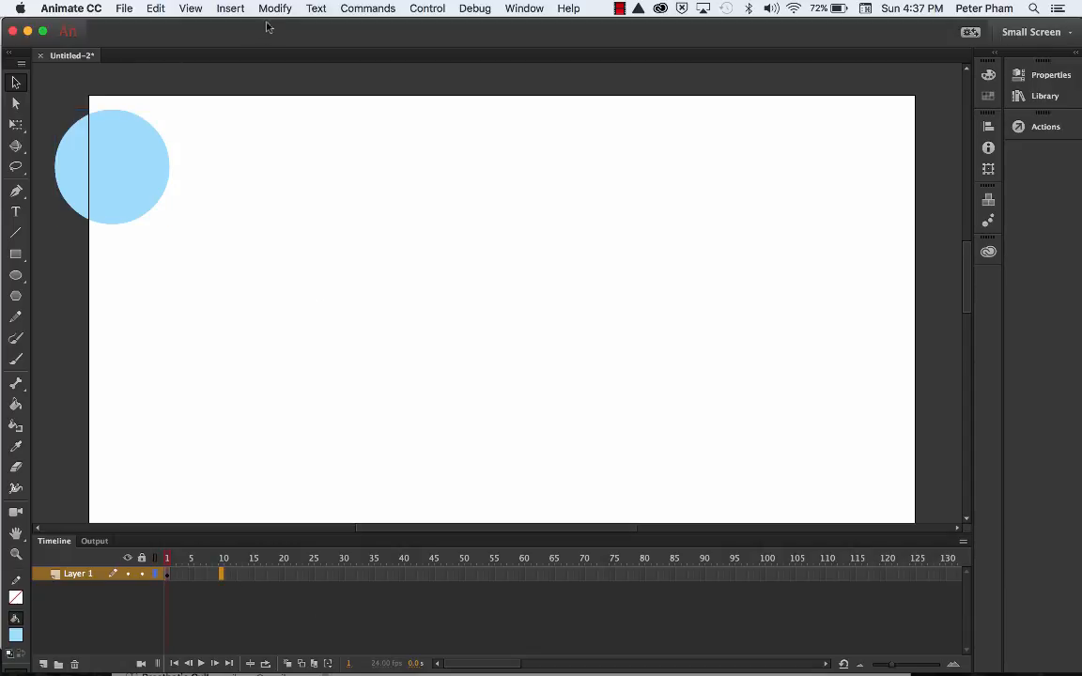
pyautogui.click(224, 8)
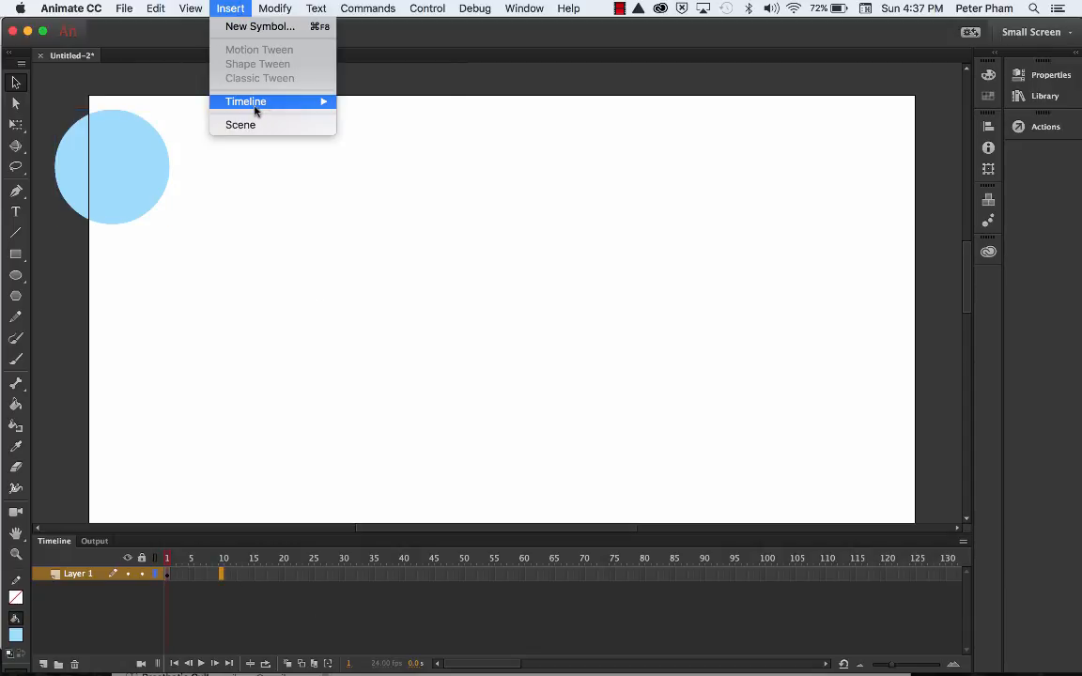
pyautogui.moveTo(256, 107)
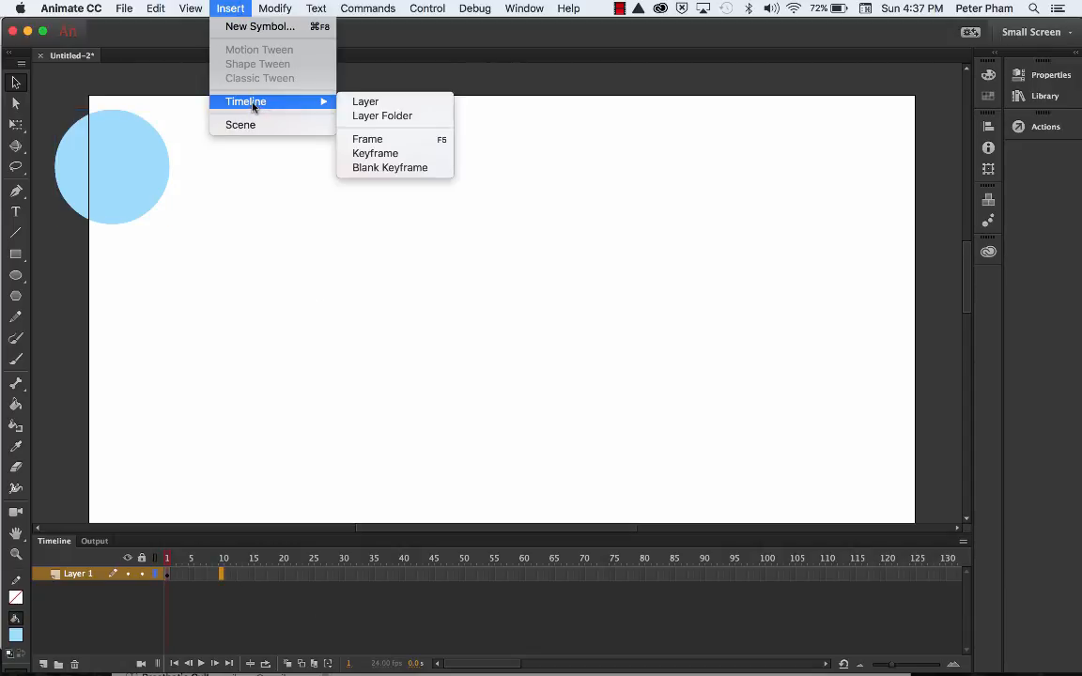
pyautogui.click(376, 153)
pyautogui.click(114, 168)
pyautogui.moveTo(127, 187); pyautogui.dragTo(360, 451)
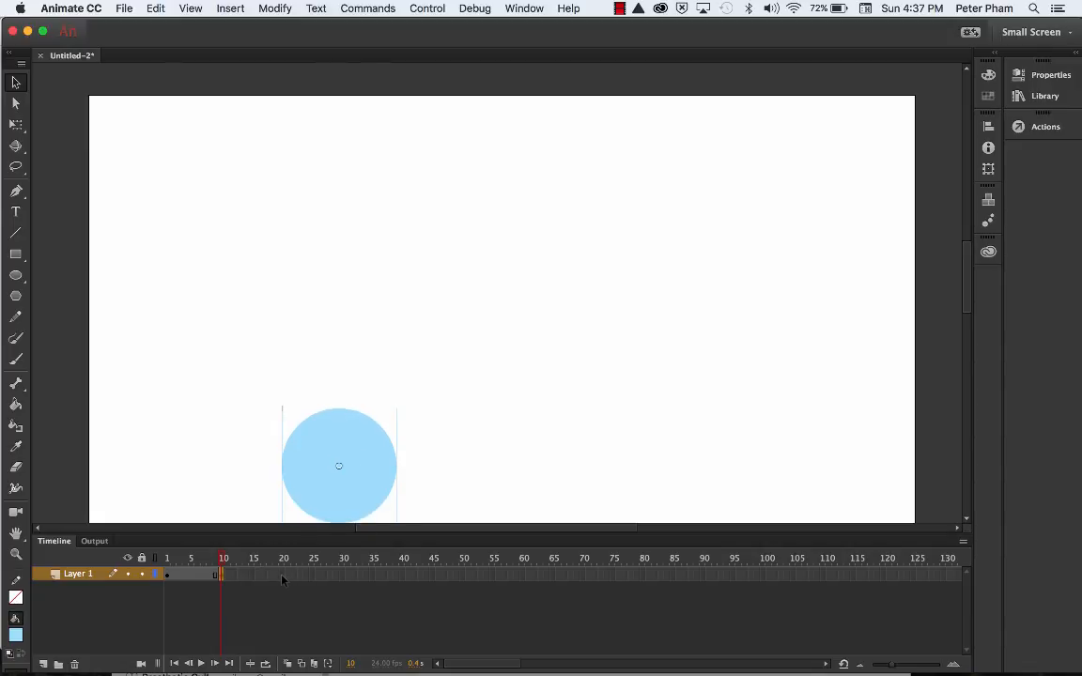
# Insert a keyframe at frame 20 and move the ball up and right, to just above the middle of the visible stage
pyautogui.click(281, 575)
pyautogui.click(226, 8)
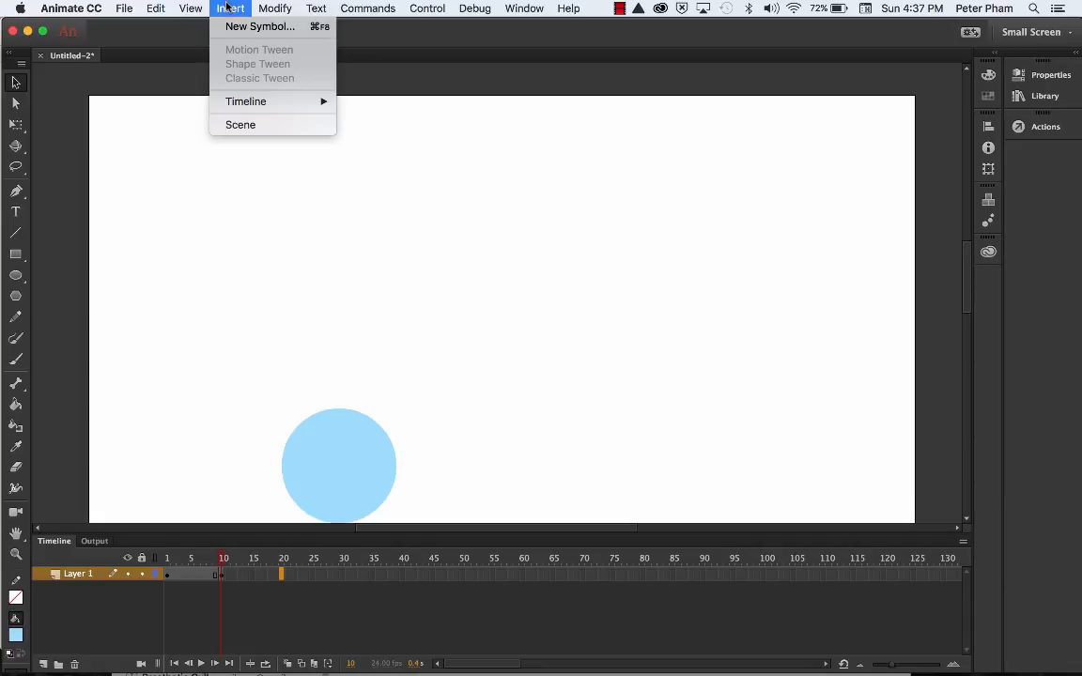
pyautogui.moveTo(242, 100)
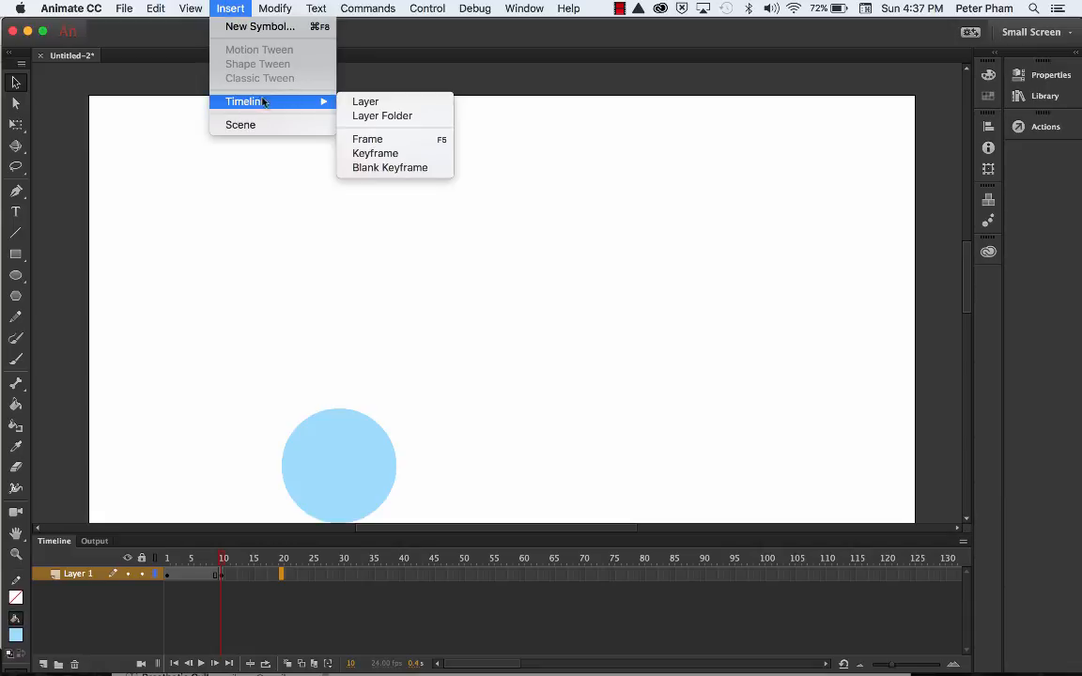
pyautogui.click(371, 153)
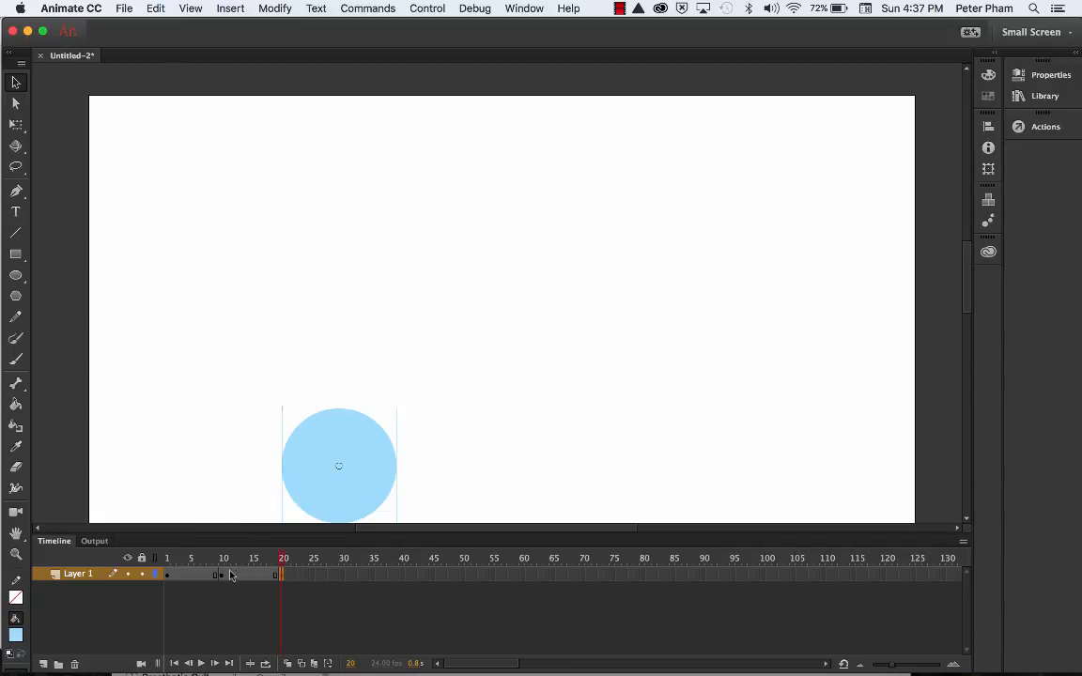
pyautogui.moveTo(345, 461); pyautogui.dragTo(475, 254)
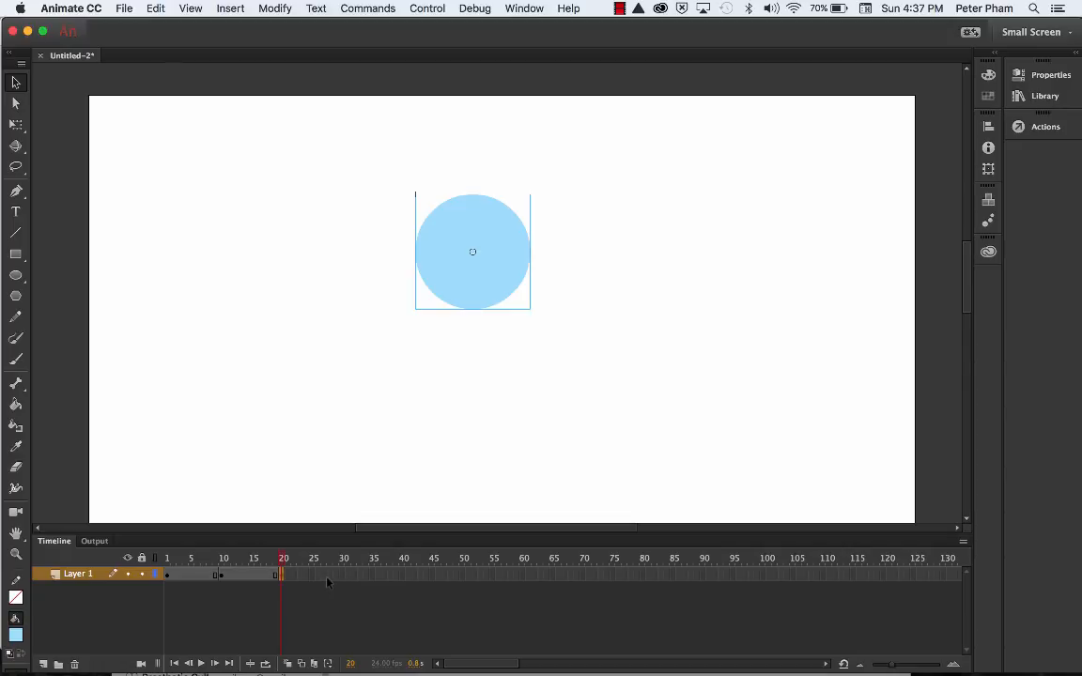
# Insert a keyframe at frame 28 and move the ball down to the bottom of the visible stage, right of centre
pyautogui.click(327, 574)
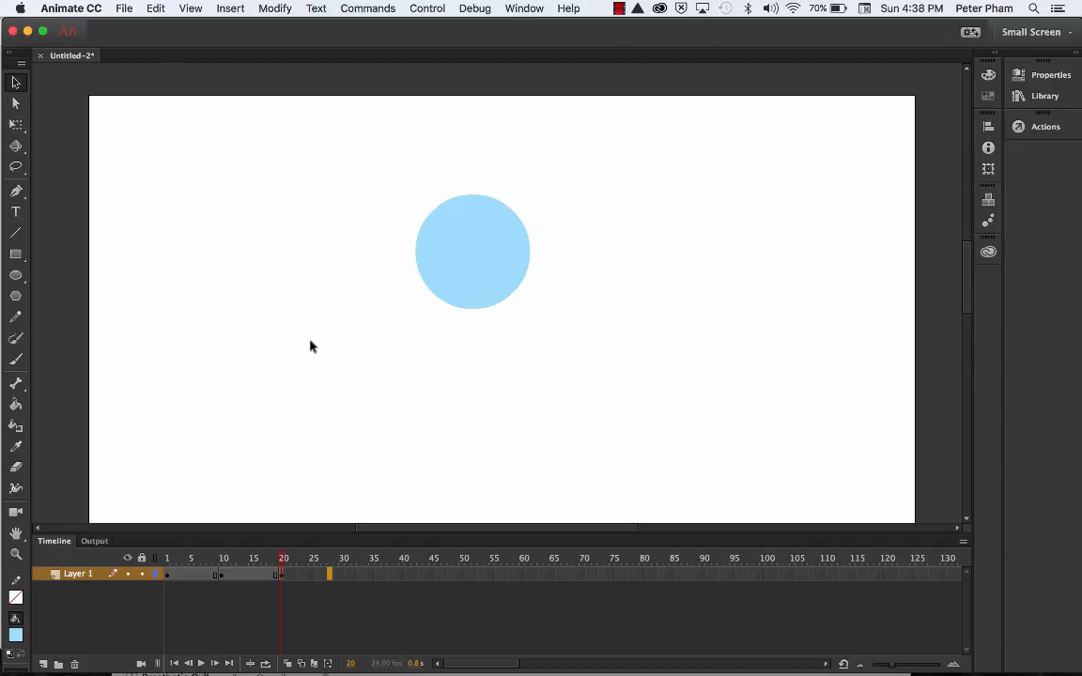
pyautogui.click(225, 7)
pyautogui.moveTo(281, 99)
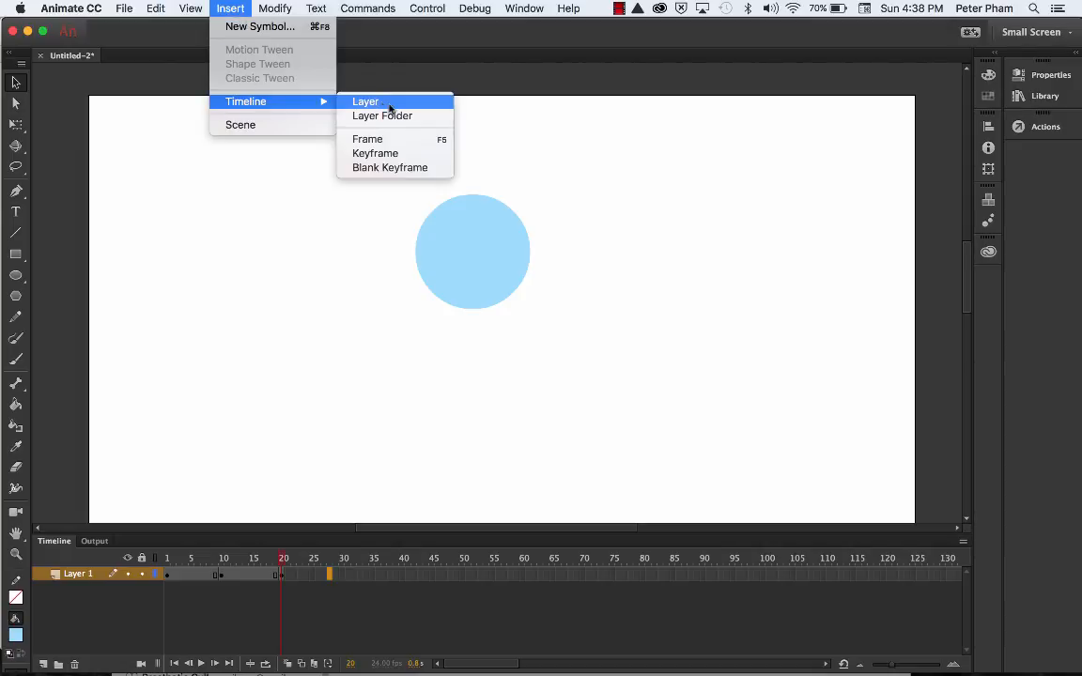
pyautogui.click(368, 153)
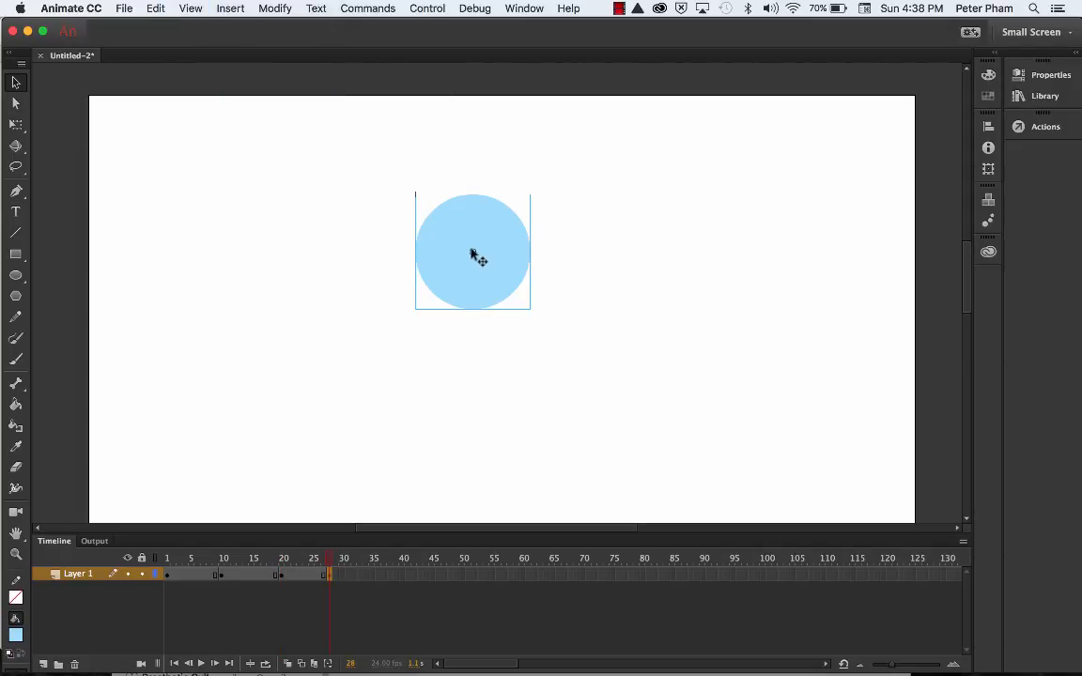
pyautogui.moveTo(470, 250); pyautogui.dragTo(612, 468)
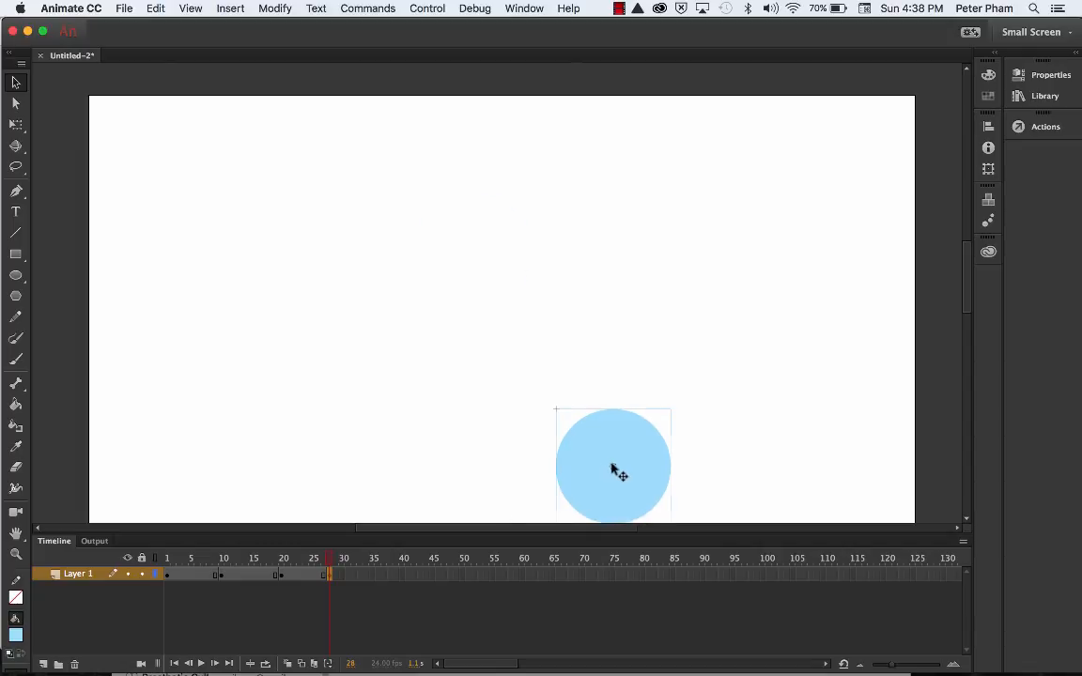
# Insert a keyframe at frame 35 and move the ball up so it crosses the stage's right edge
pyautogui.click(372, 575)
pyautogui.click(225, 9)
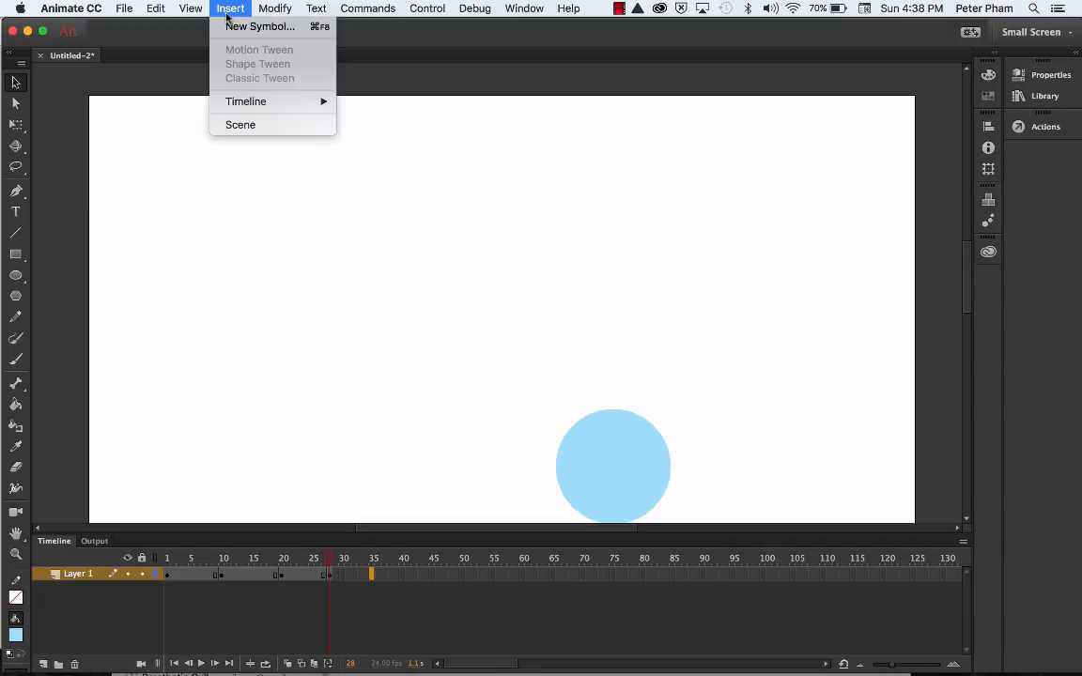
pyautogui.moveTo(242, 103)
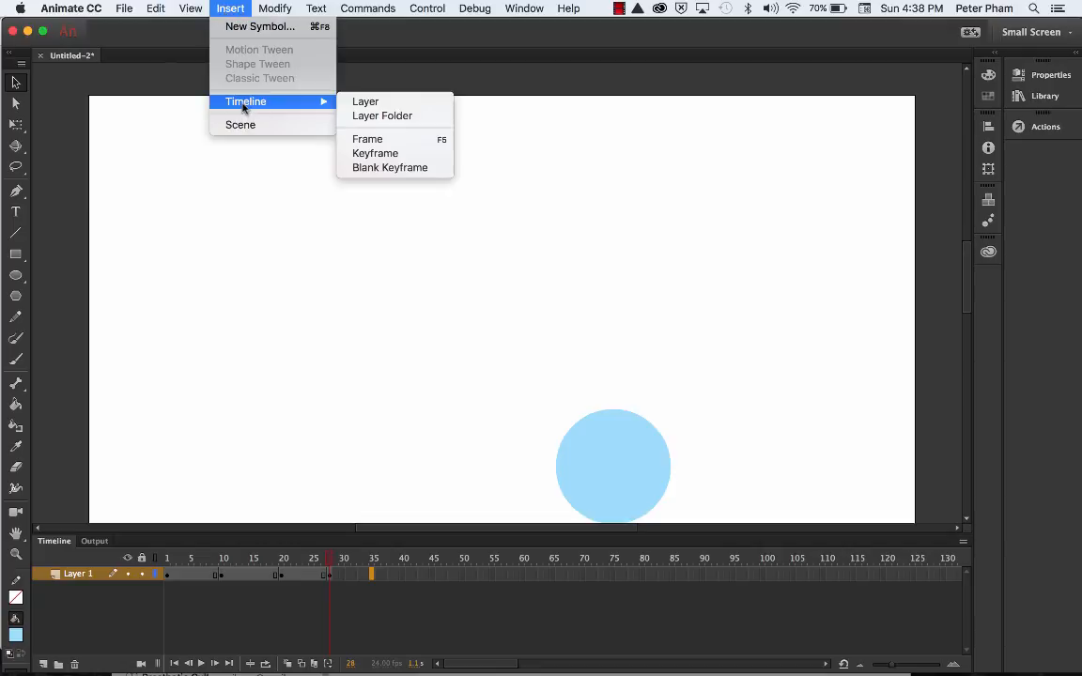
pyautogui.click(414, 152)
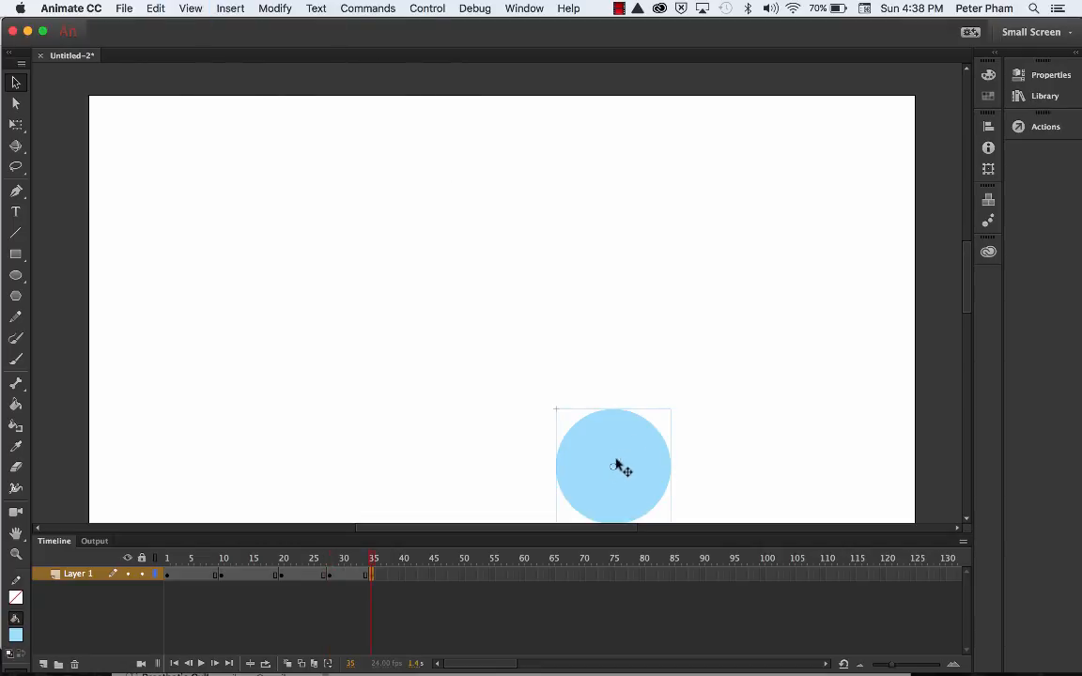
pyautogui.moveTo(617, 466); pyautogui.dragTo(618, 456)
pyautogui.moveTo(711, 358); pyautogui.dragTo(881, 256)
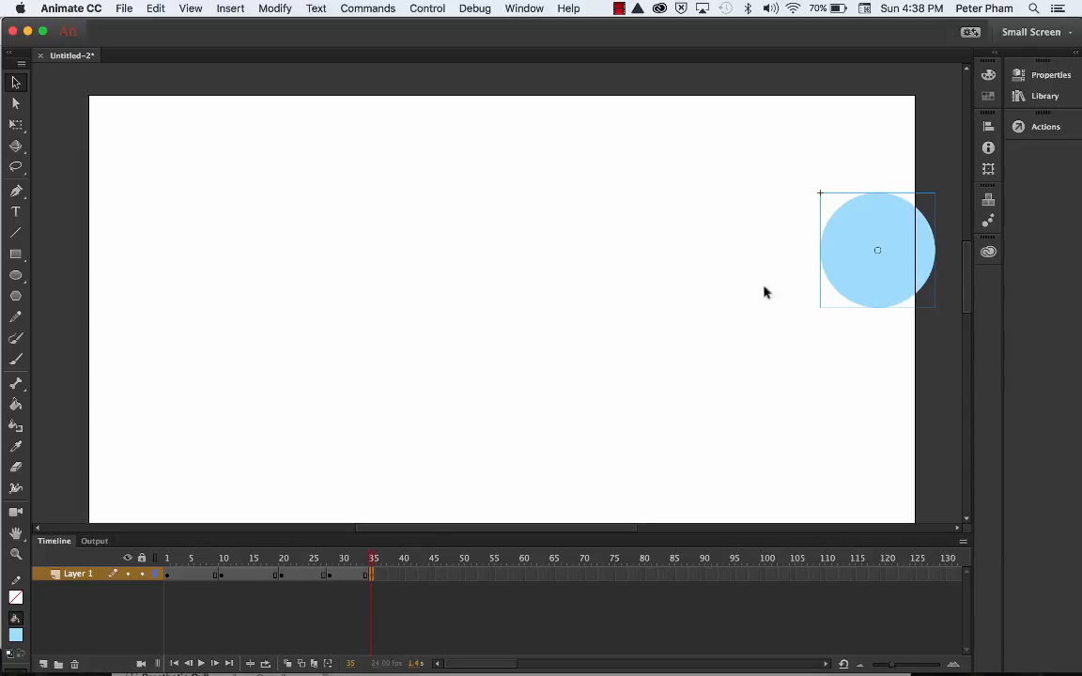
# Play the keyframed ball animation and scrub the playhead back to frame 1
pyautogui.click(203, 663)
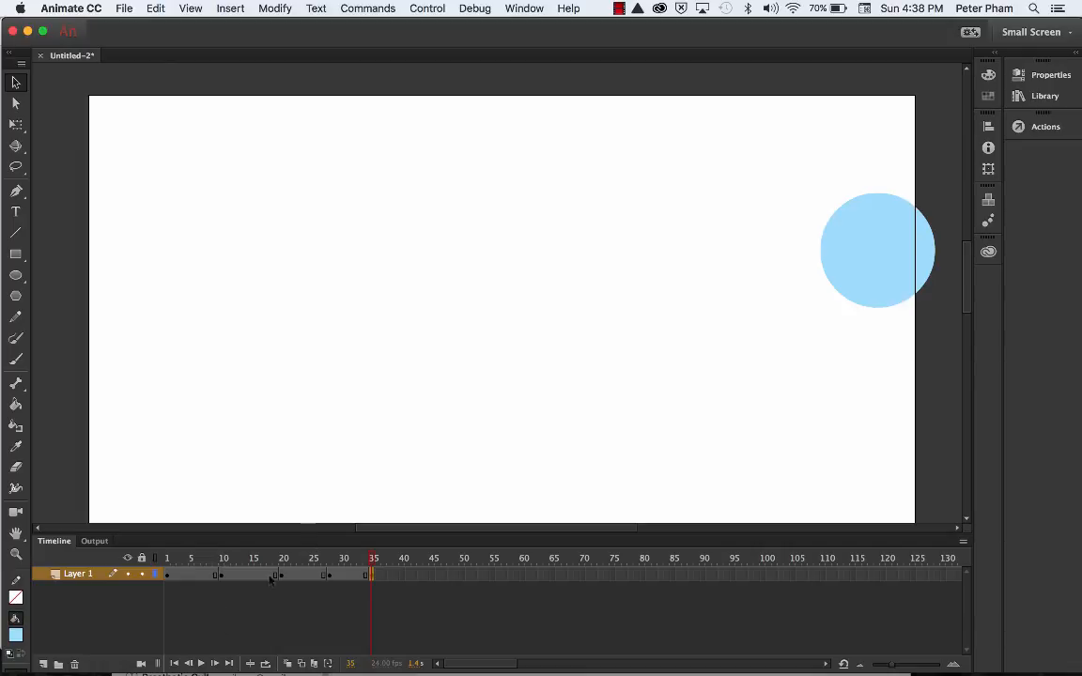
pyautogui.moveTo(314, 560); pyautogui.dragTo(169, 556)
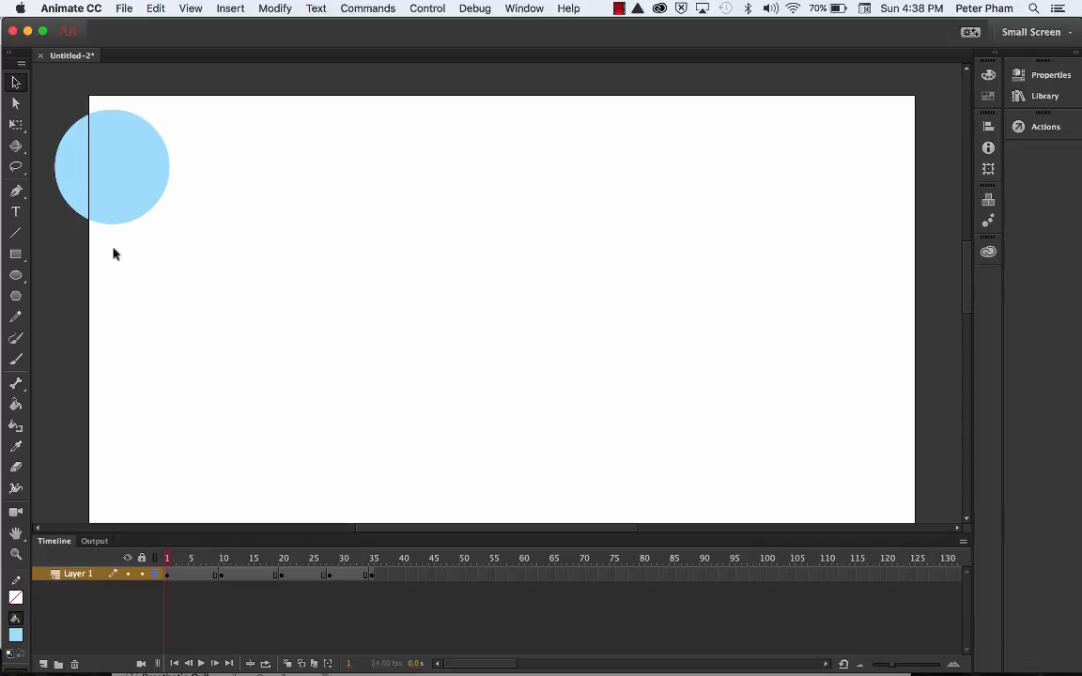
# Select frames 1 through 10 on Layer 1 and apply a classic tween to the spans starting at both keyframes
pyautogui.click(167, 575)
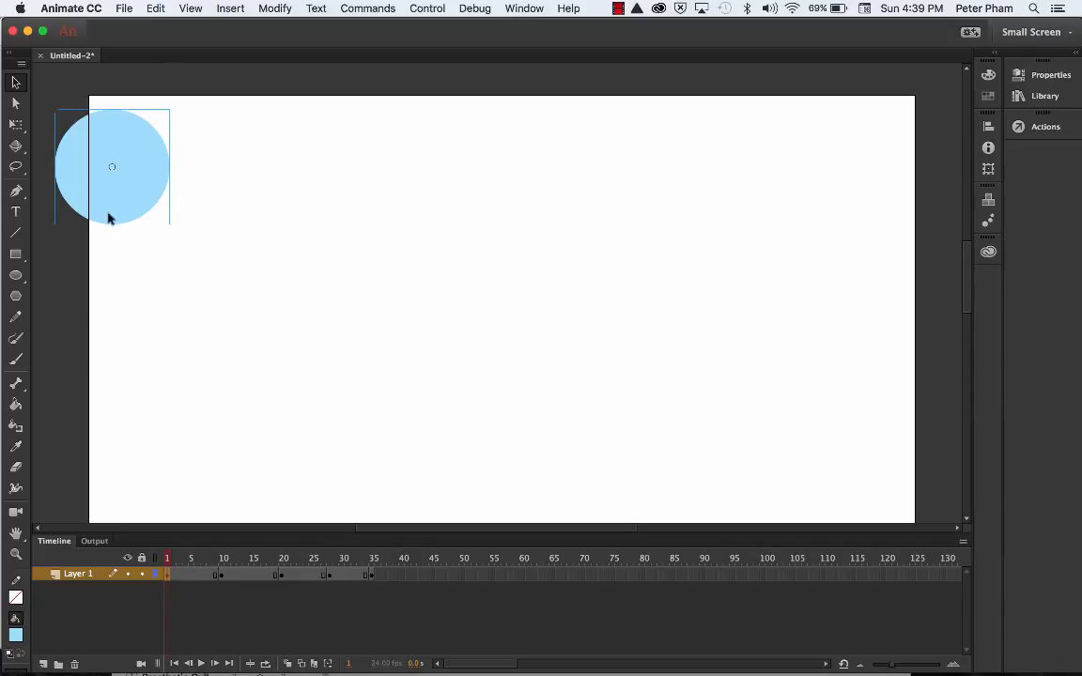
pyautogui.click(222, 575)
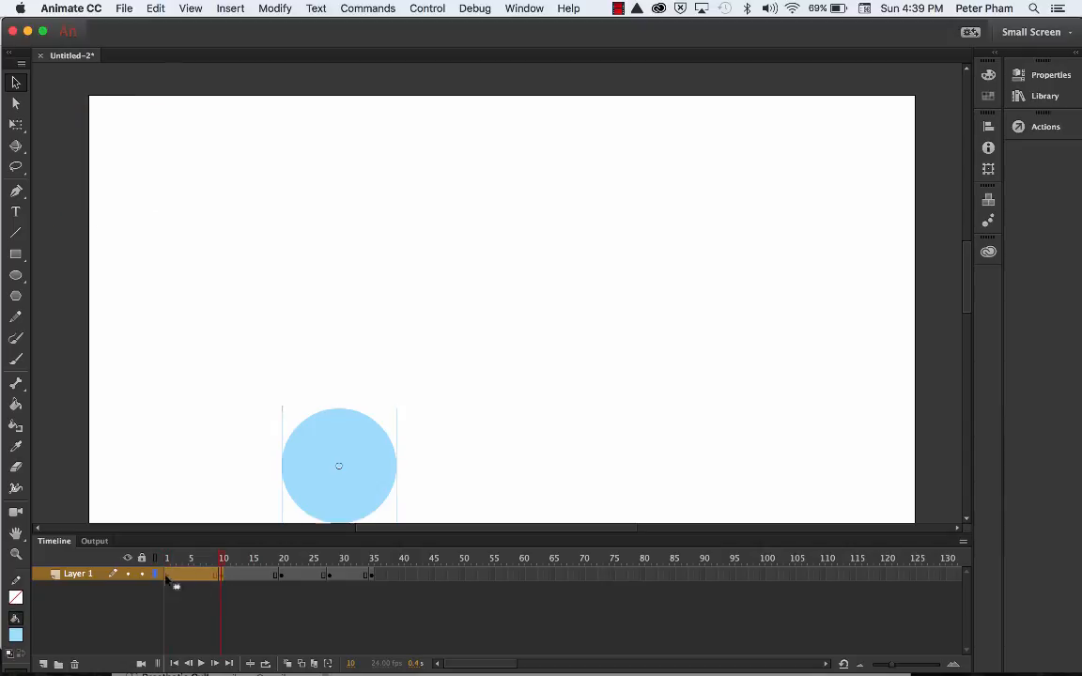
pyautogui.click(232, 9)
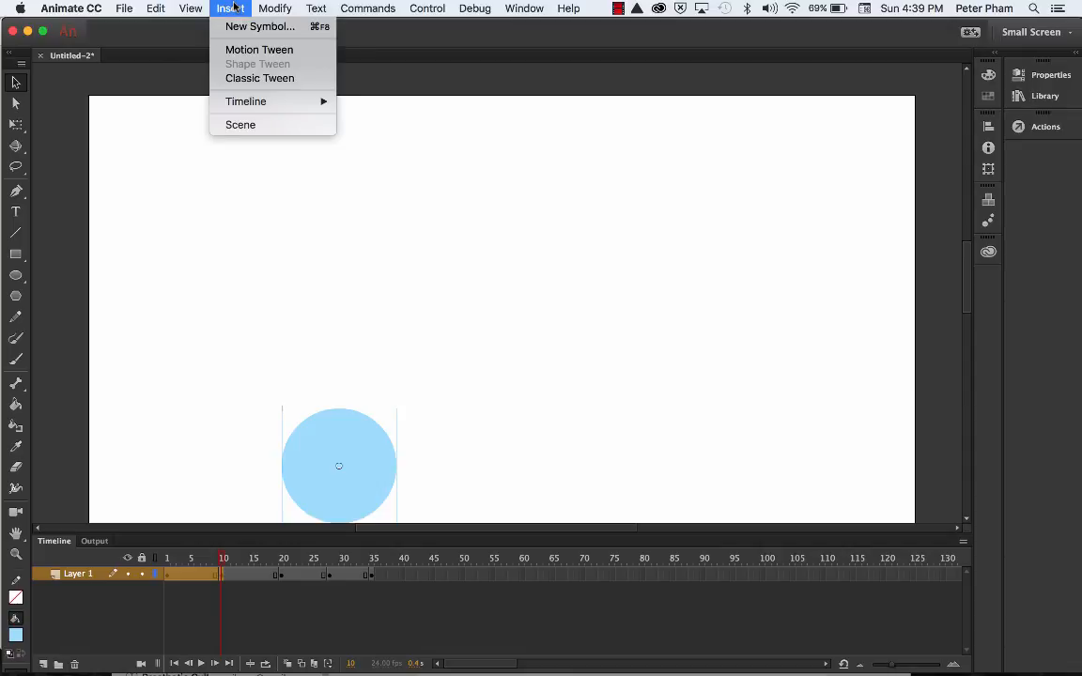
pyautogui.click(246, 82)
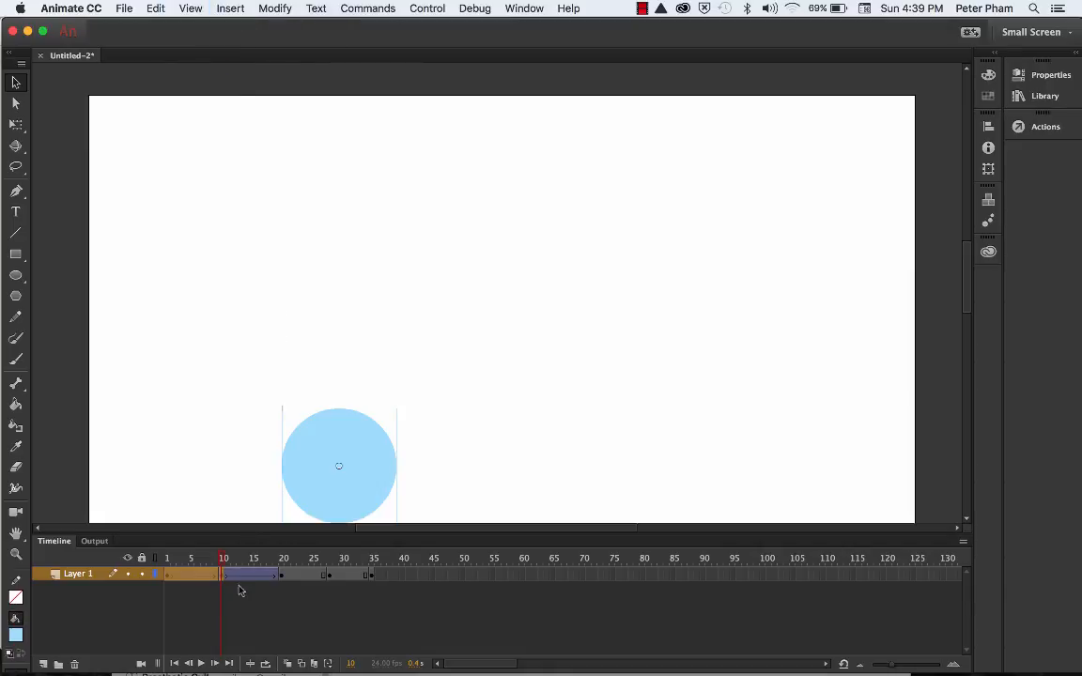
# Select frames 20 through 28 on Layer 1 and apply a classic tween to the spans starting at both keyframes
pyautogui.click(218, 560)
pyautogui.moveTo(219, 560); pyautogui.dragTo(330, 578)
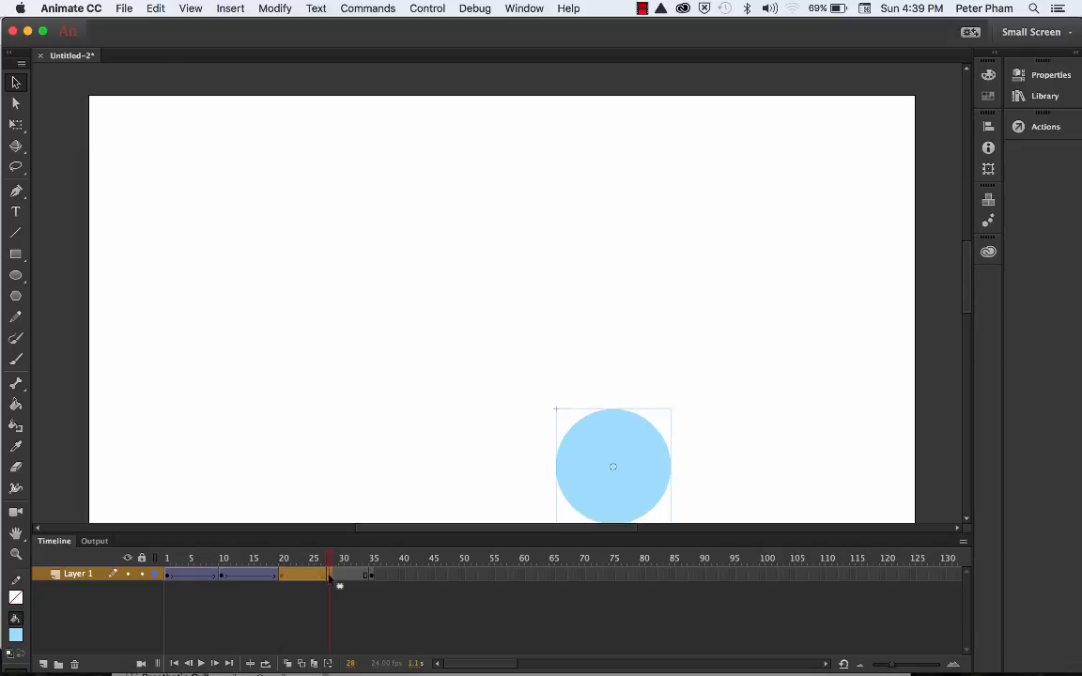
pyautogui.click(217, 8)
pyautogui.click(250, 79)
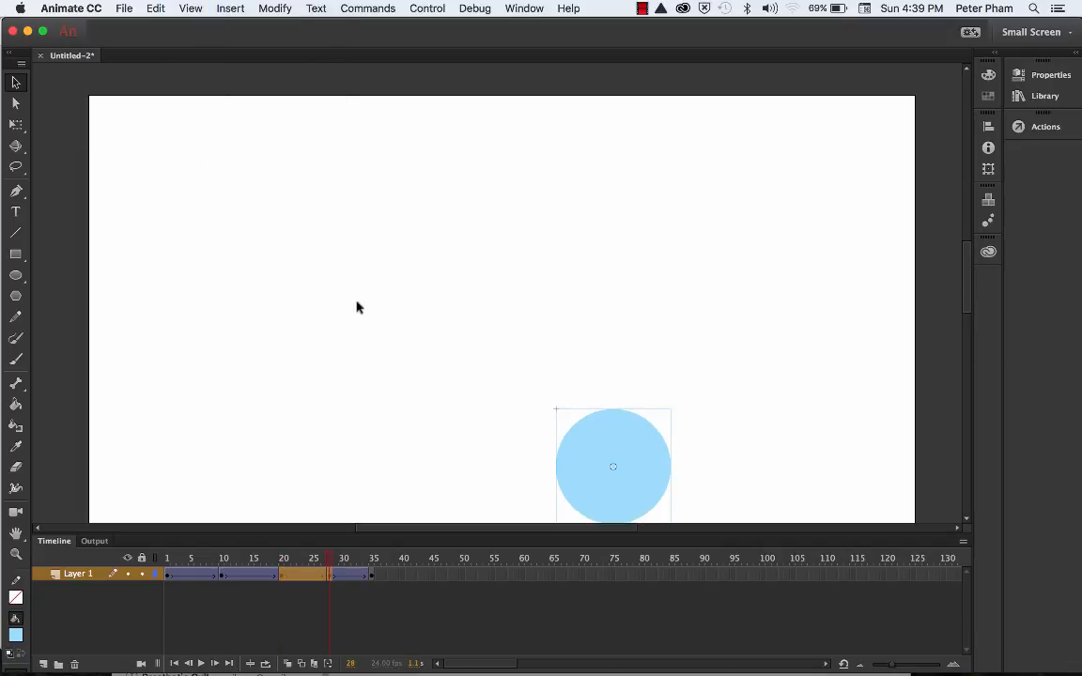
# Scrub the playhead to frame 35 and play the tweened ball animation
pyautogui.moveTo(342, 550); pyautogui.dragTo(372, 550)
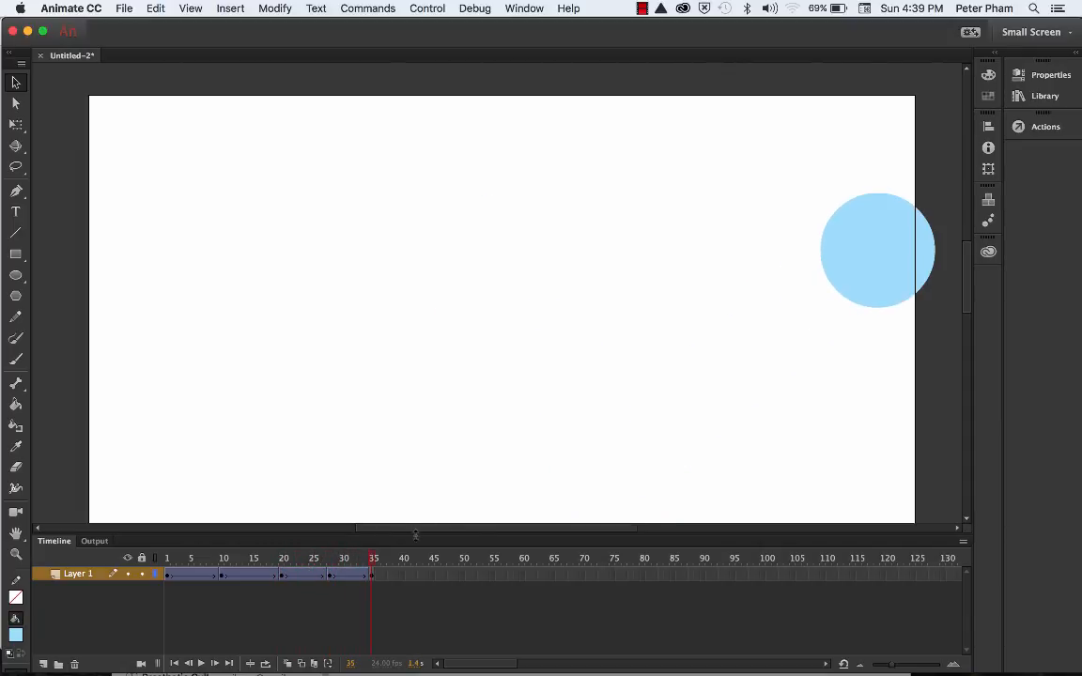
pyautogui.click(200, 664)
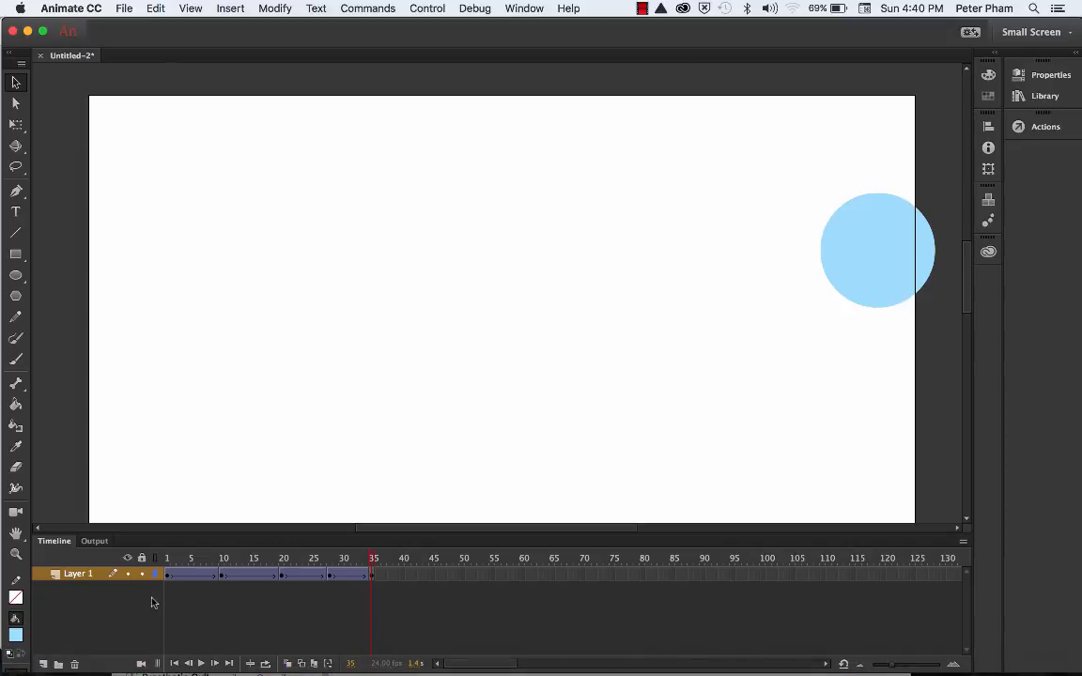
# At frame 28, squash the ball slightly from the top with Free Transform, keeping its base in place
pyautogui.moveTo(371, 561); pyautogui.dragTo(329, 568)
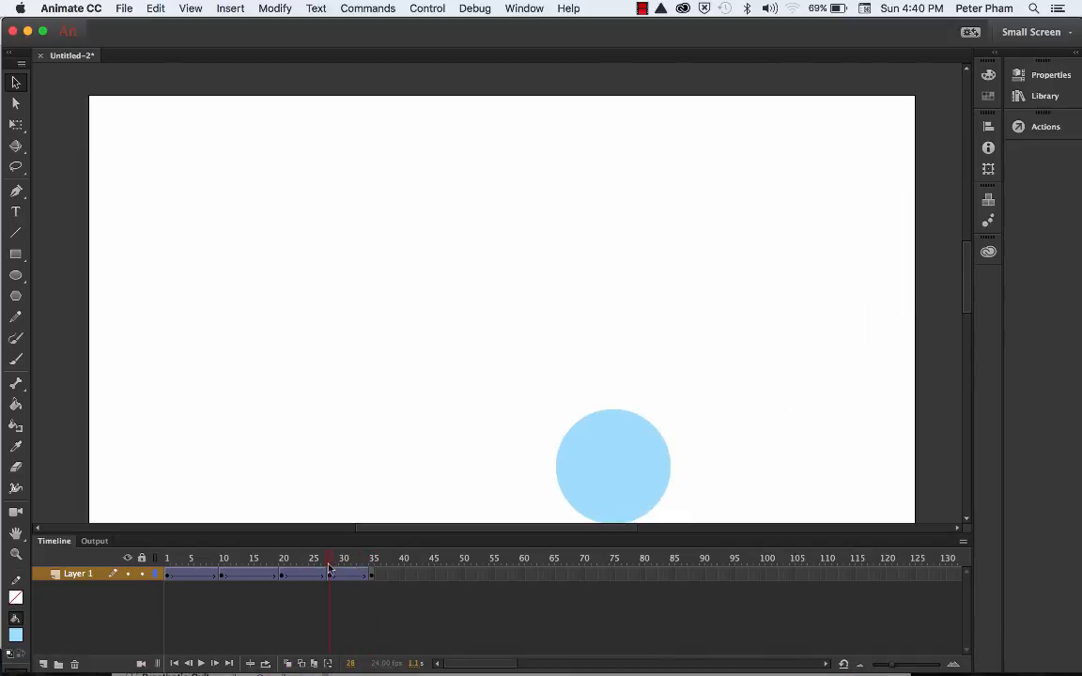
pyautogui.click(627, 460)
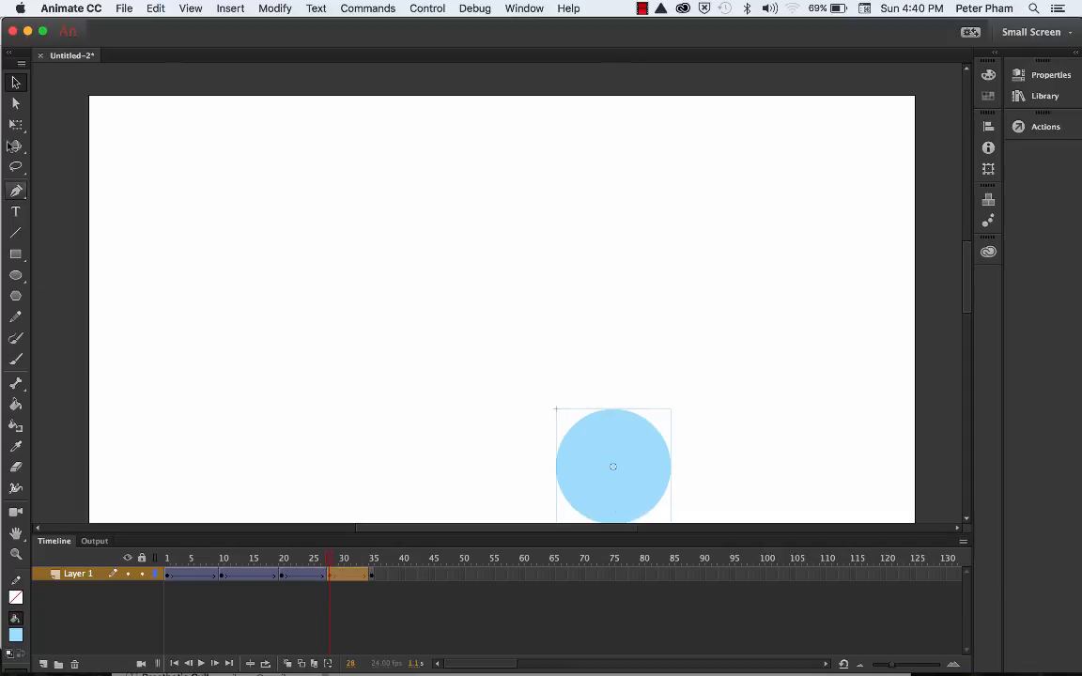
pyautogui.click(15, 124)
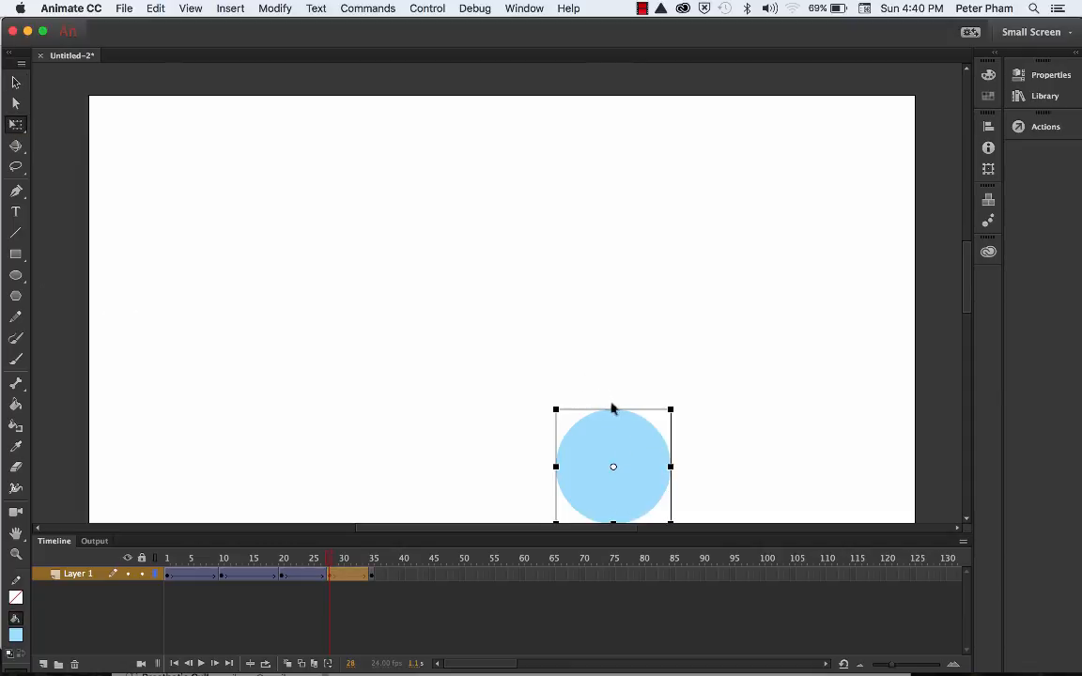
pyautogui.moveTo(613, 410); pyautogui.dragTo(626, 450)
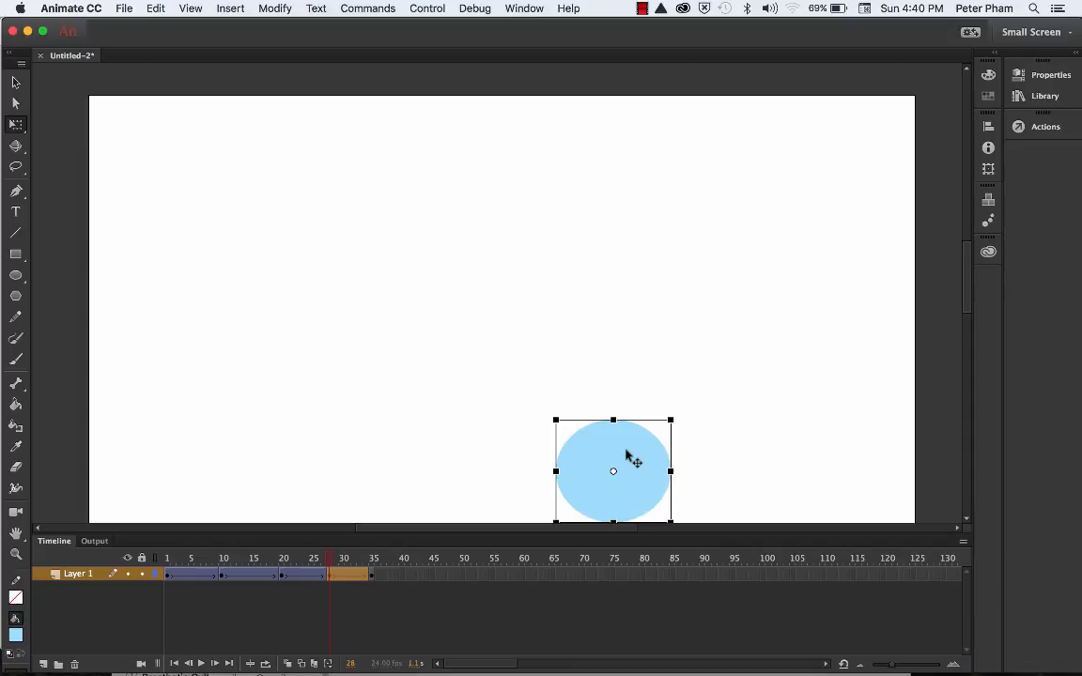